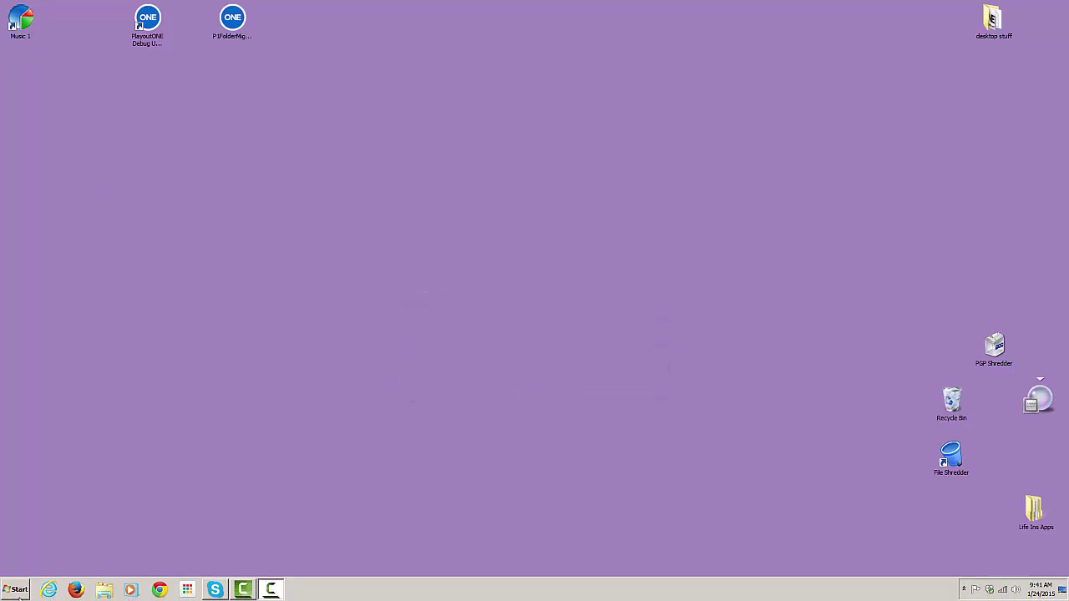
Step: Open the Music 1 folder on the SSD (C:) drive in Windows Explorer
{"action": "left_click", "coordinate": [16, 590]}
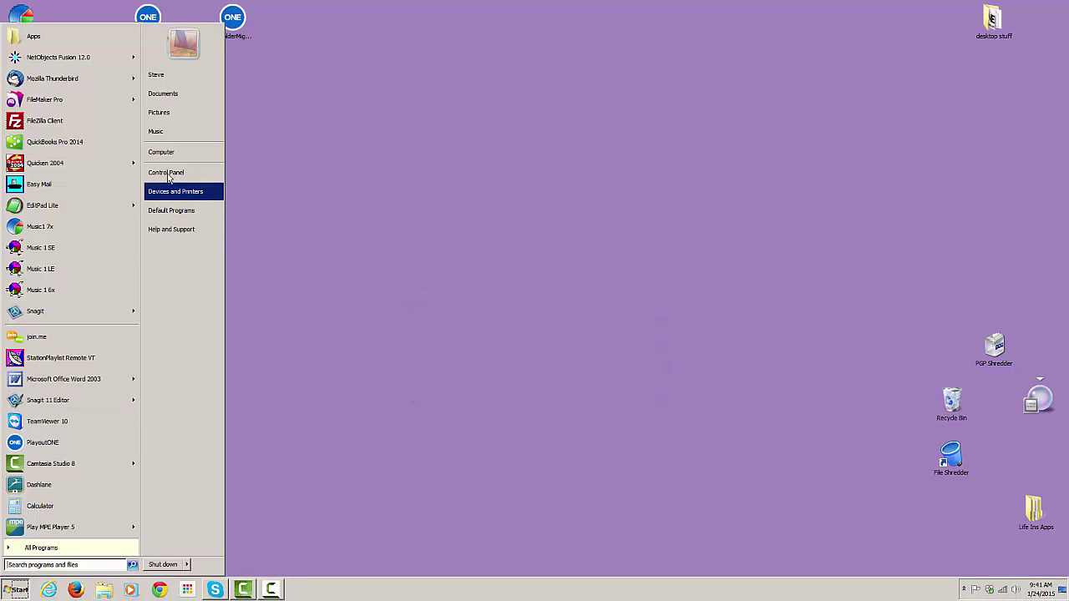
{"action": "left_click", "coordinate": [174, 154]}
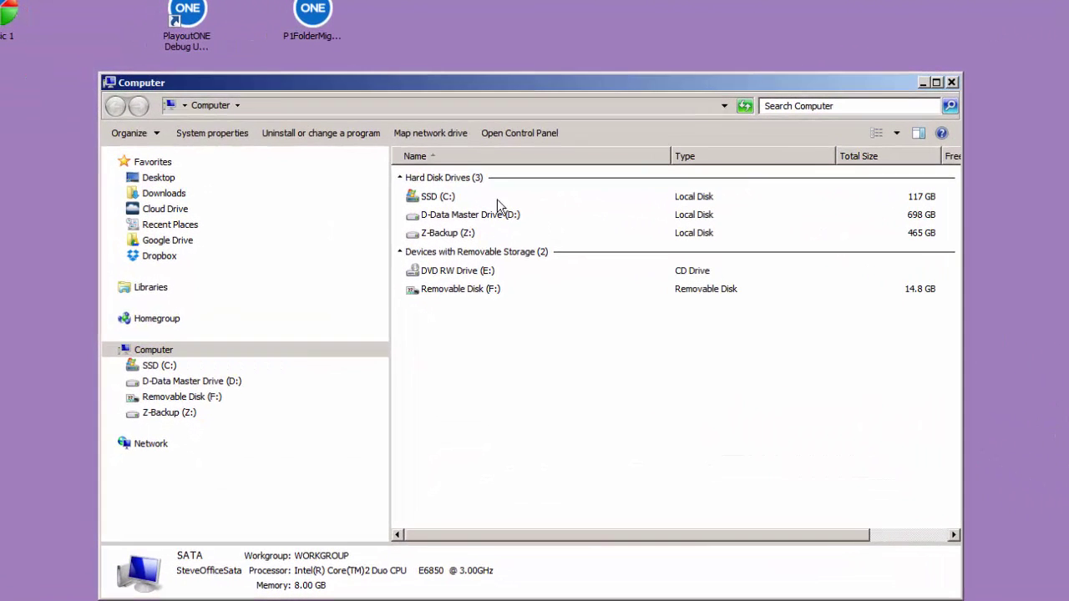
{"action": "double_click", "coordinate": [444, 201]}
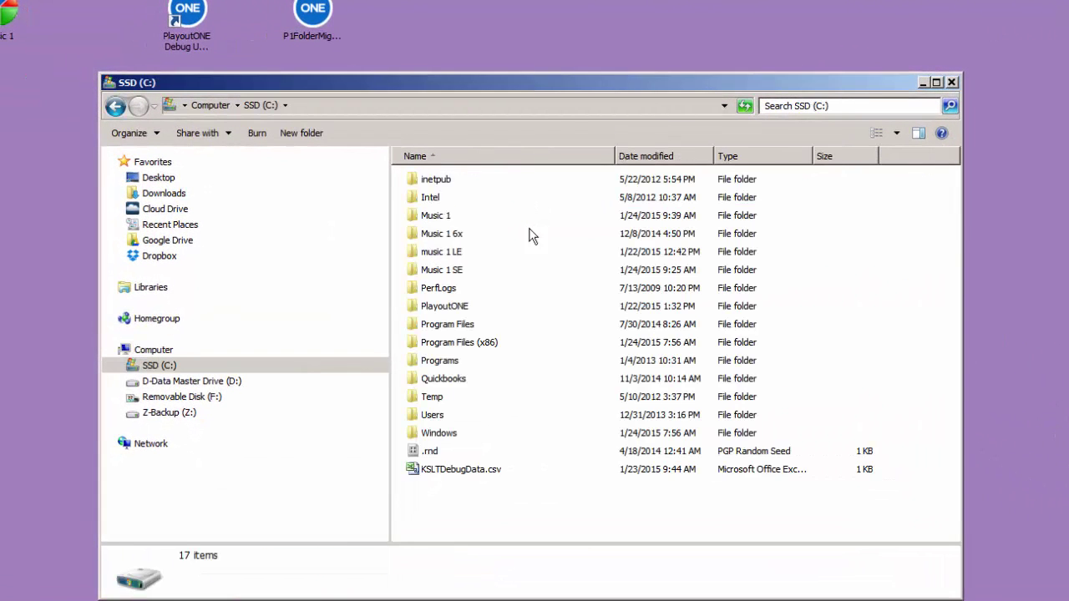
{"action": "left_click", "coordinate": [443, 219]}
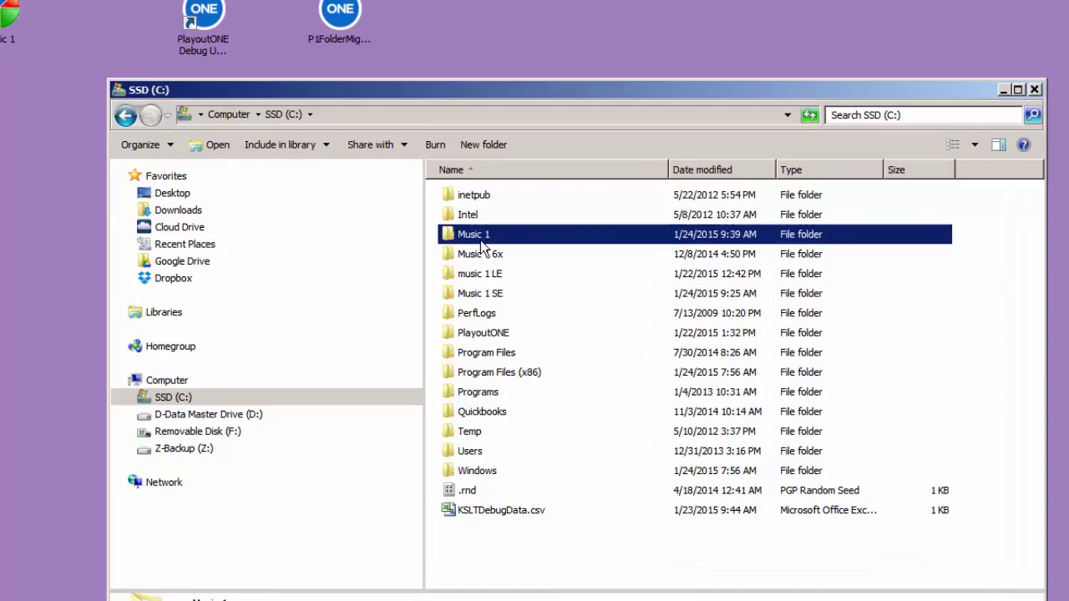
{"action": "left_click", "coordinate": [499, 297]}
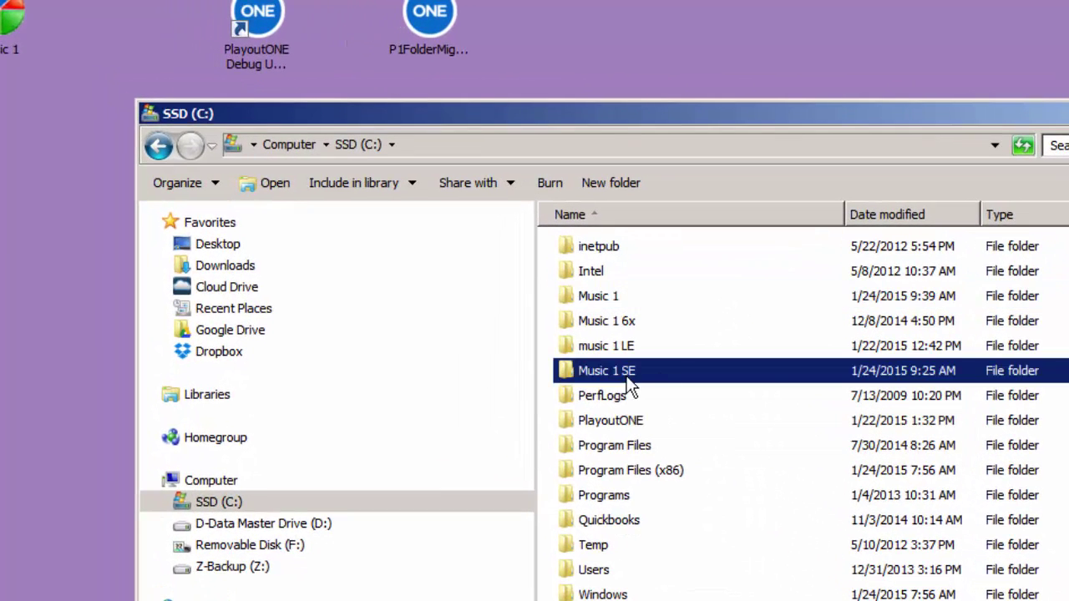
{"action": "double_click", "coordinate": [609, 302]}
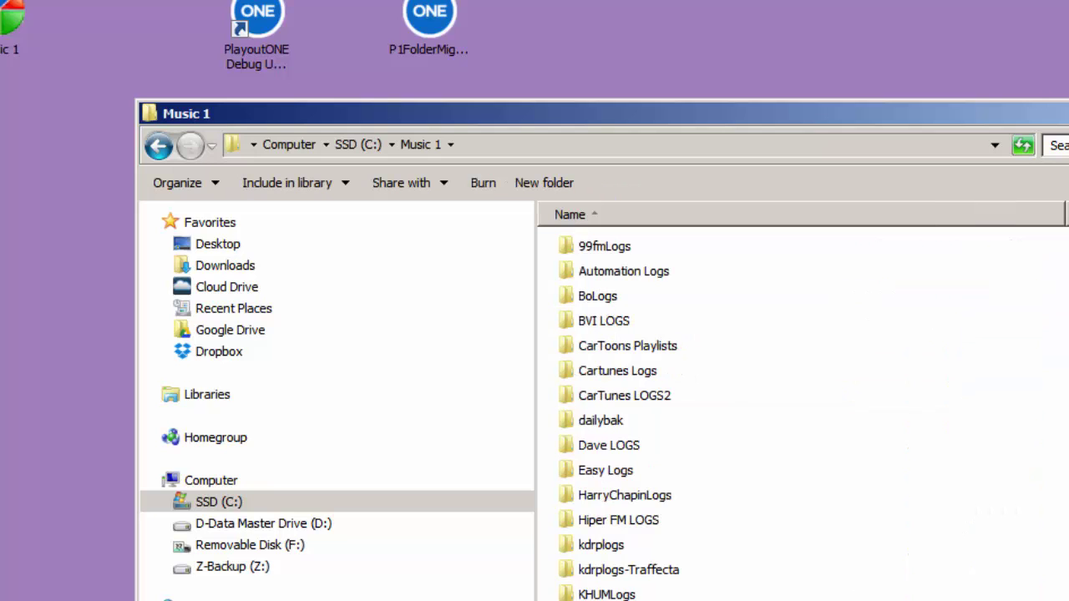
Step: Scroll down the folder and select the Music 1 Library.m1 database file
{"action": "scroll", "coordinate": [801, 409], "scroll_direction": "down", "scroll_amount": 20}
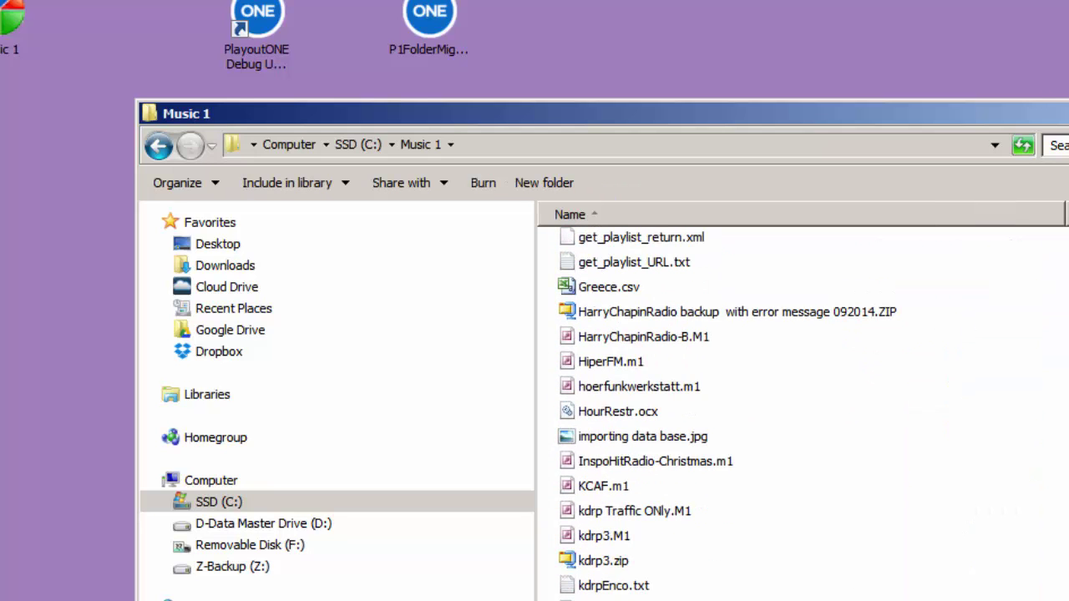
{"action": "scroll", "coordinate": [802, 409], "scroll_direction": "down", "scroll_amount": 7}
{"action": "scroll", "coordinate": [802, 409], "scroll_direction": "down", "scroll_amount": 6}
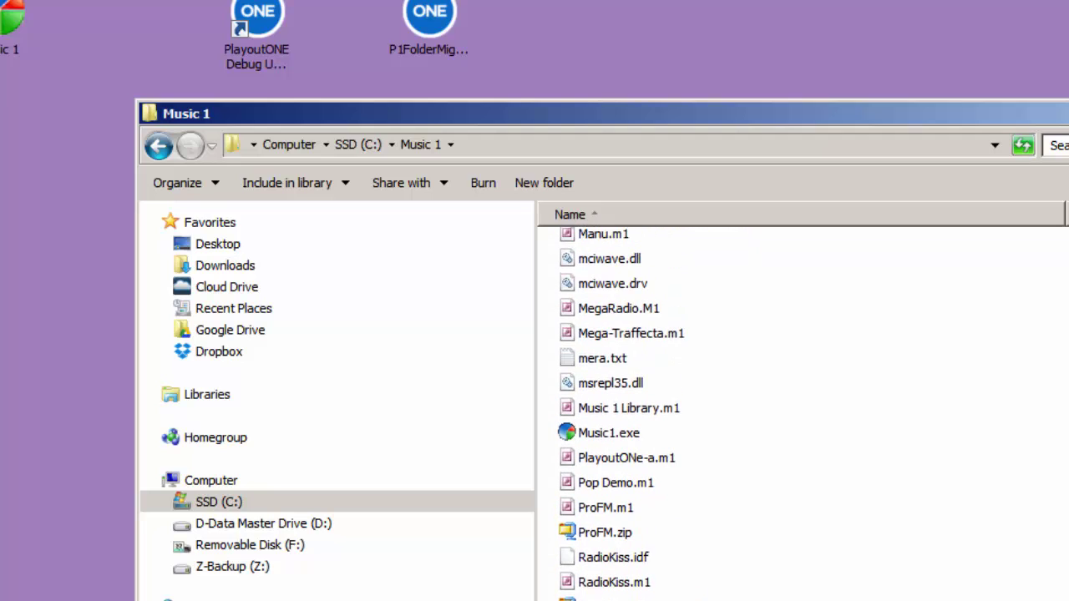
{"action": "left_click", "coordinate": [632, 413]}
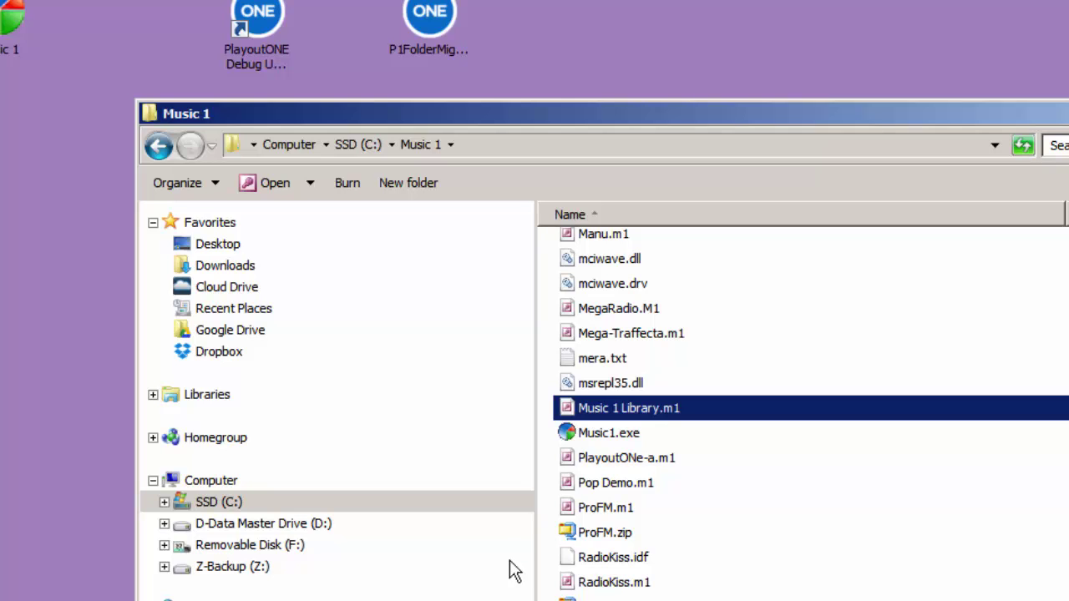
Step: Copy and paste Music 1 Library.m1 in the same folder, renaming the duplicate '1-Steve P1'
{"action": "right_click", "coordinate": [749, 416]}
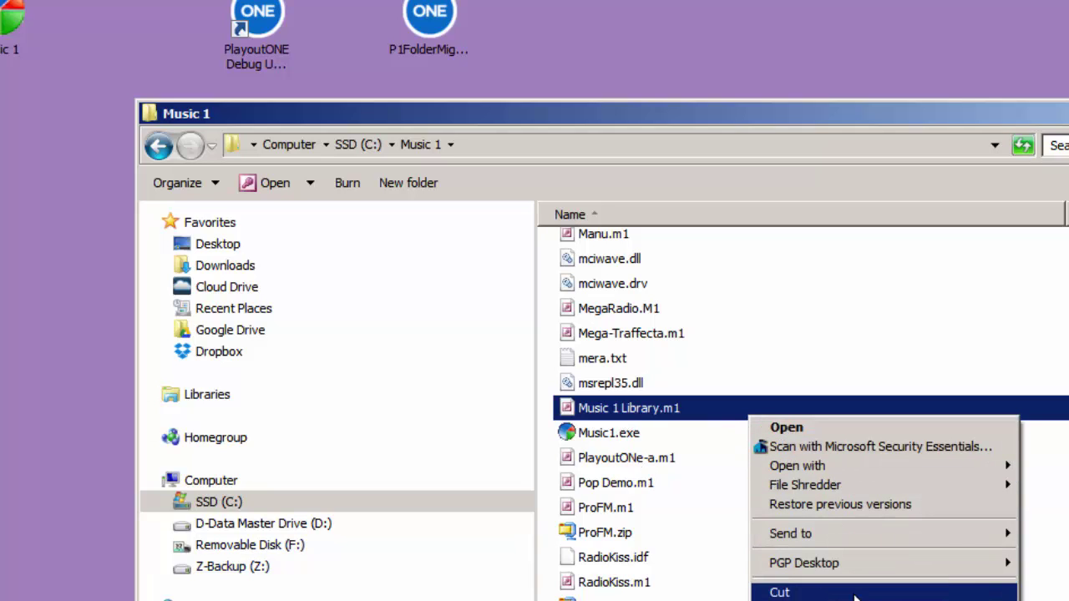
{"action": "left_click", "coordinate": [787, 600]}
{"action": "right_click", "coordinate": [883, 374]}
{"action": "left_click", "coordinate": [982, 537]}
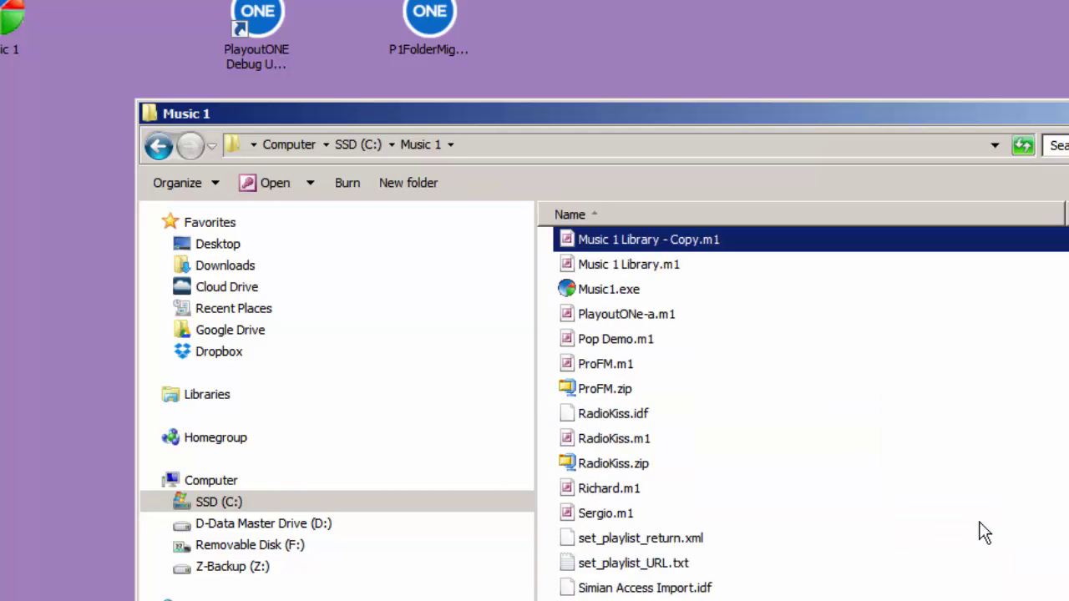
{"action": "left_click", "coordinate": [671, 239]}
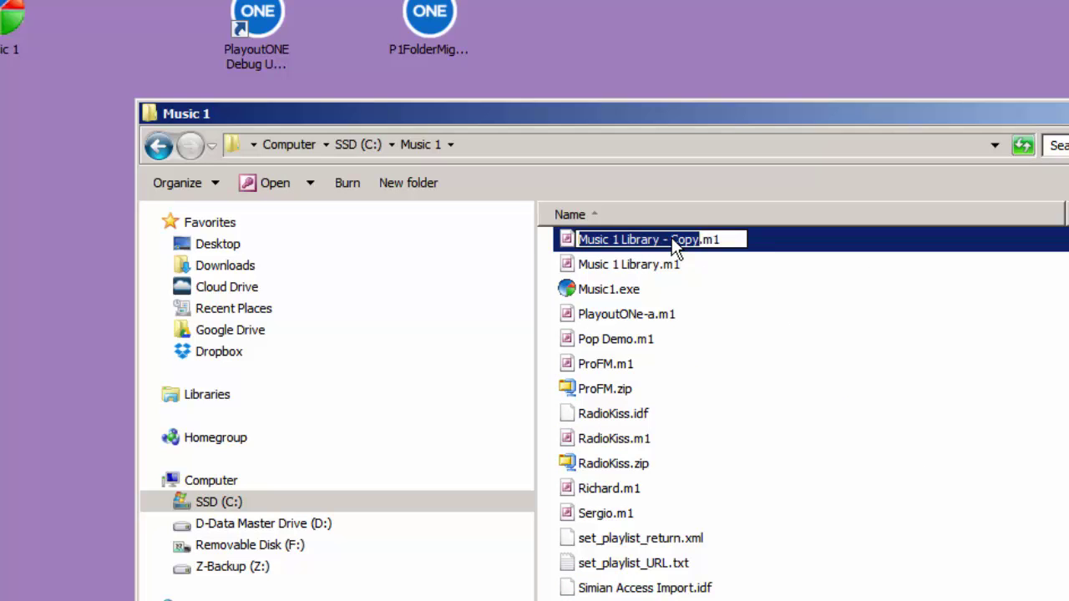
{"action": "type", "text": "1-Ste"}
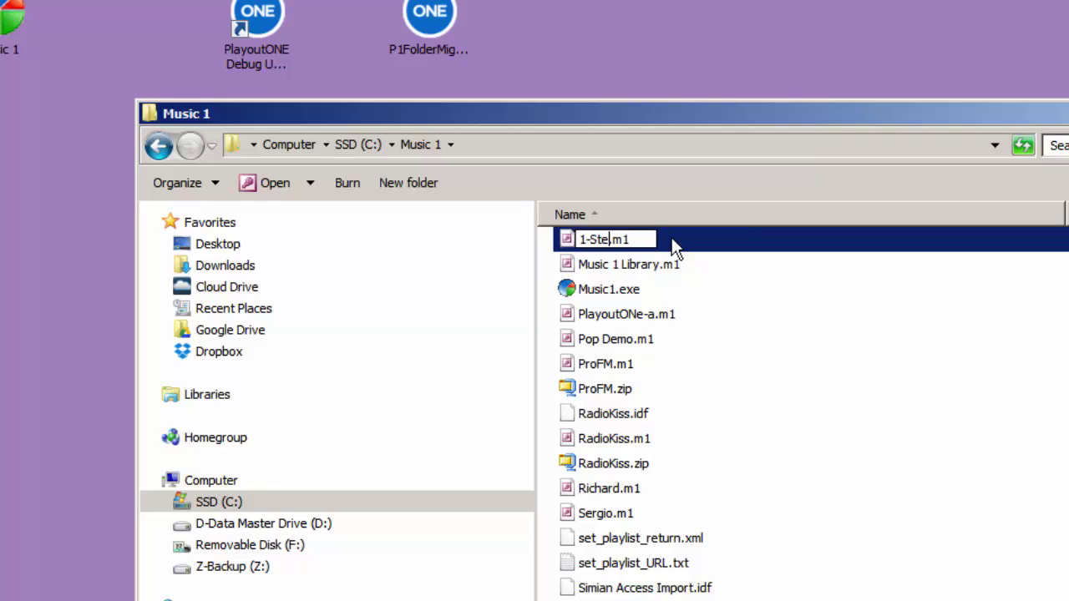
{"action": "type", "text": "ve P1"}
Step: Commit the duplicate library's new name, 1-Steve P1.m1
{"action": "left_click", "coordinate": [717, 167]}
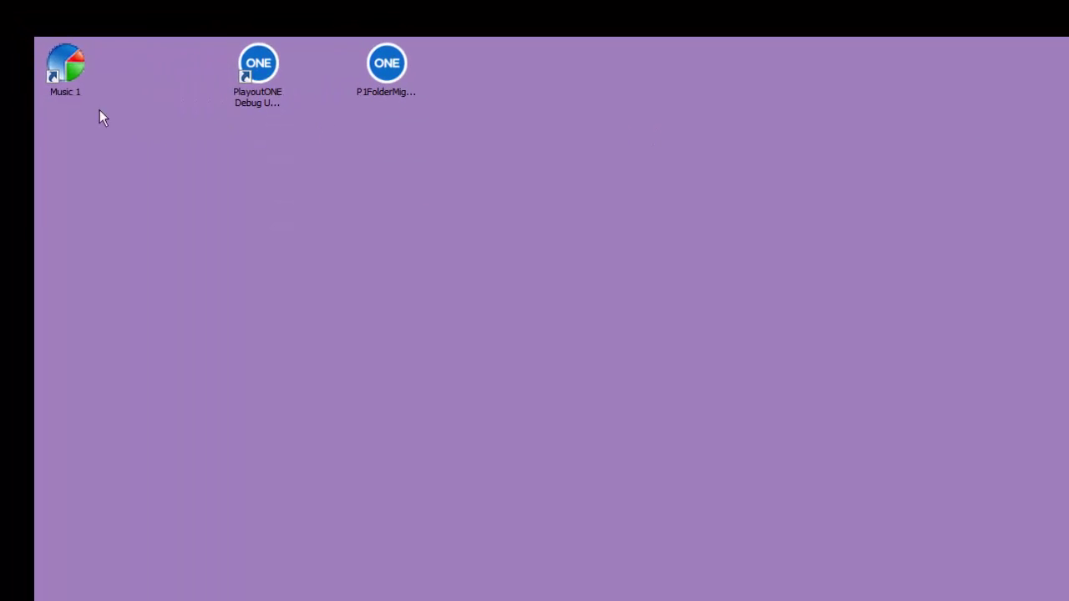
{"action": "double_click", "coordinate": [66, 68]}
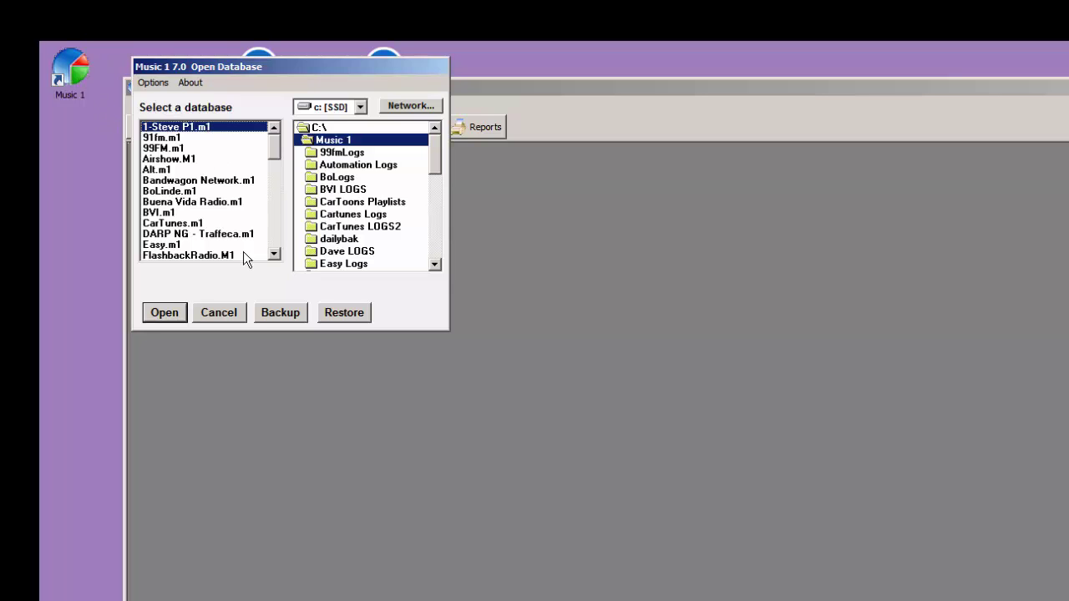
{"action": "left_click", "coordinate": [164, 312]}
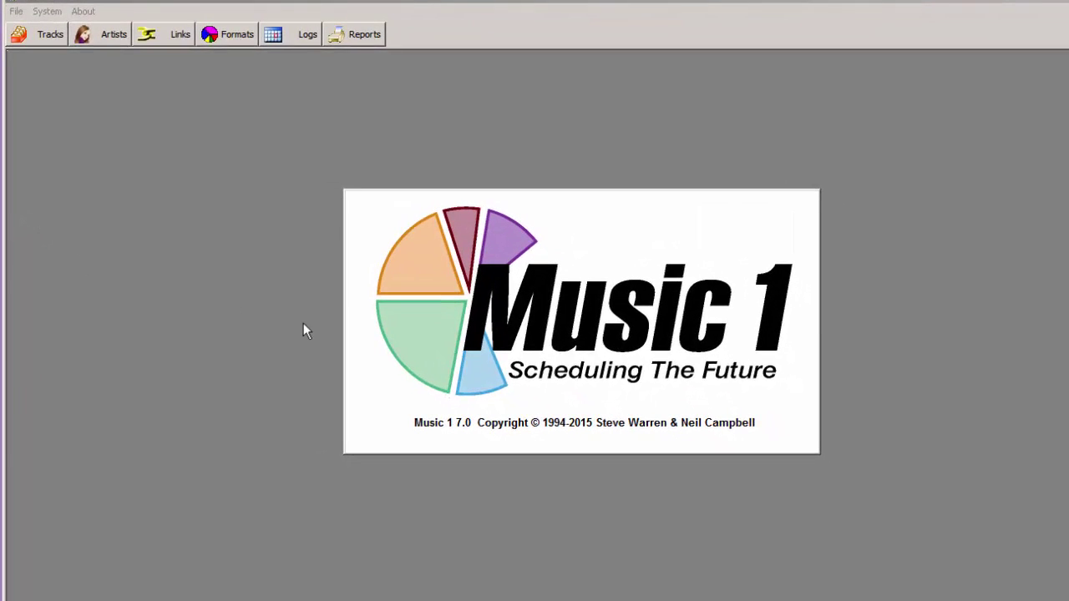
{"action": "left_click", "coordinate": [31, 45]}
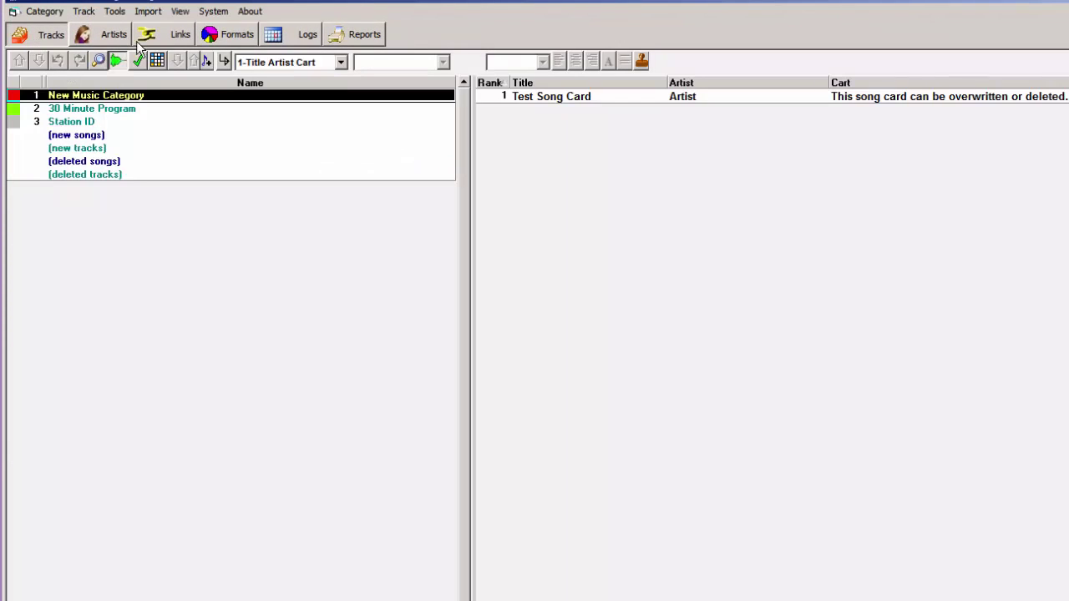
Step: In System Settings' Automation tab, choose Playout One format and yyyymmdd date format
{"action": "left_click", "coordinate": [213, 13]}
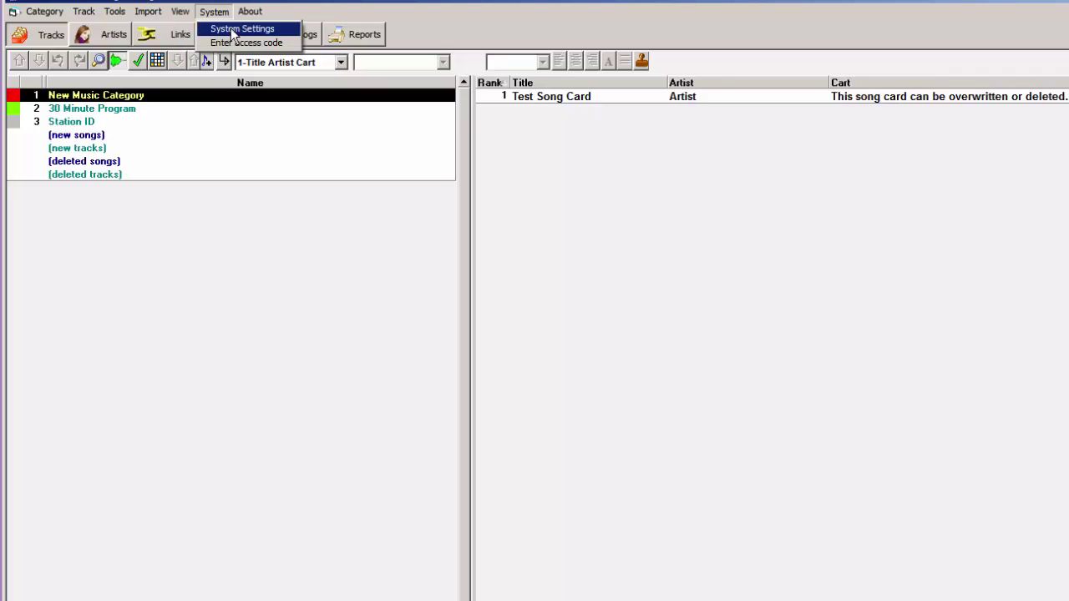
{"action": "left_click", "coordinate": [232, 28]}
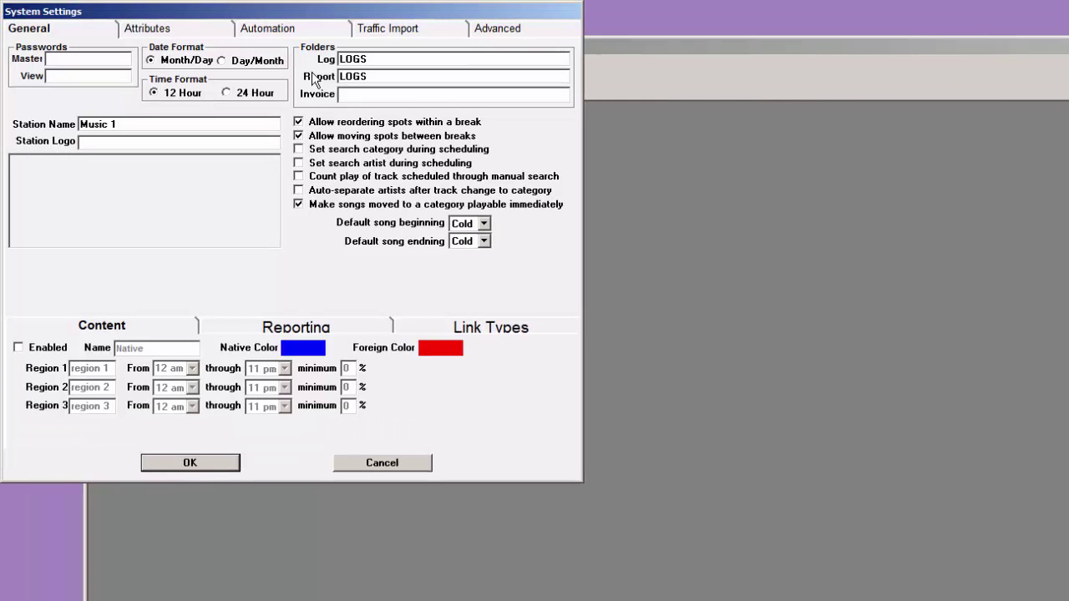
{"action": "left_click", "coordinate": [296, 29]}
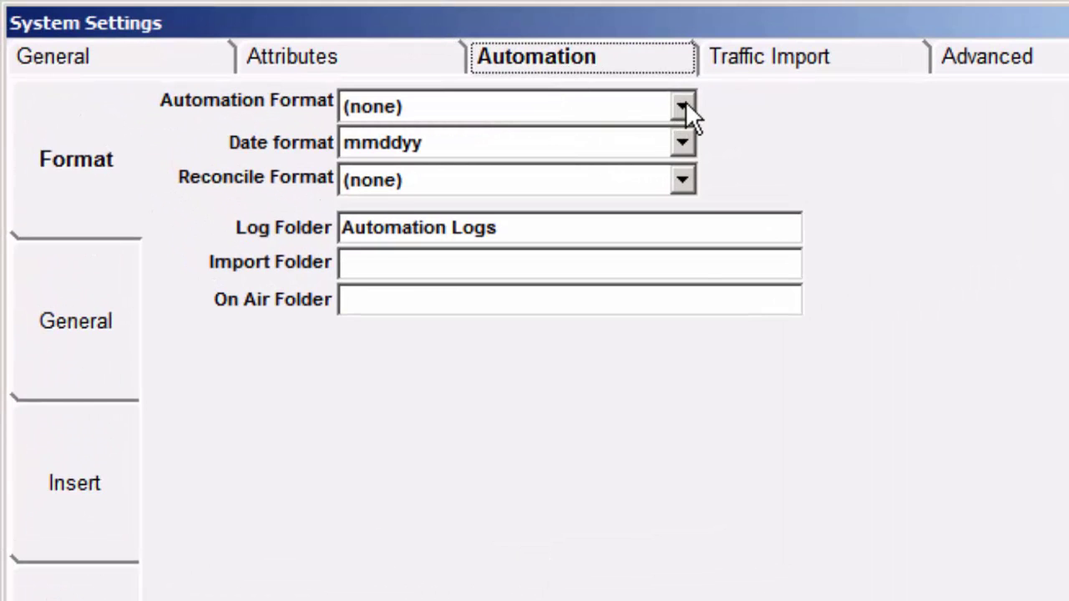
{"action": "left_click", "coordinate": [685, 104]}
{"action": "left_click_drag", "start_coordinate": [690, 164], "coordinate": [700, 257]}
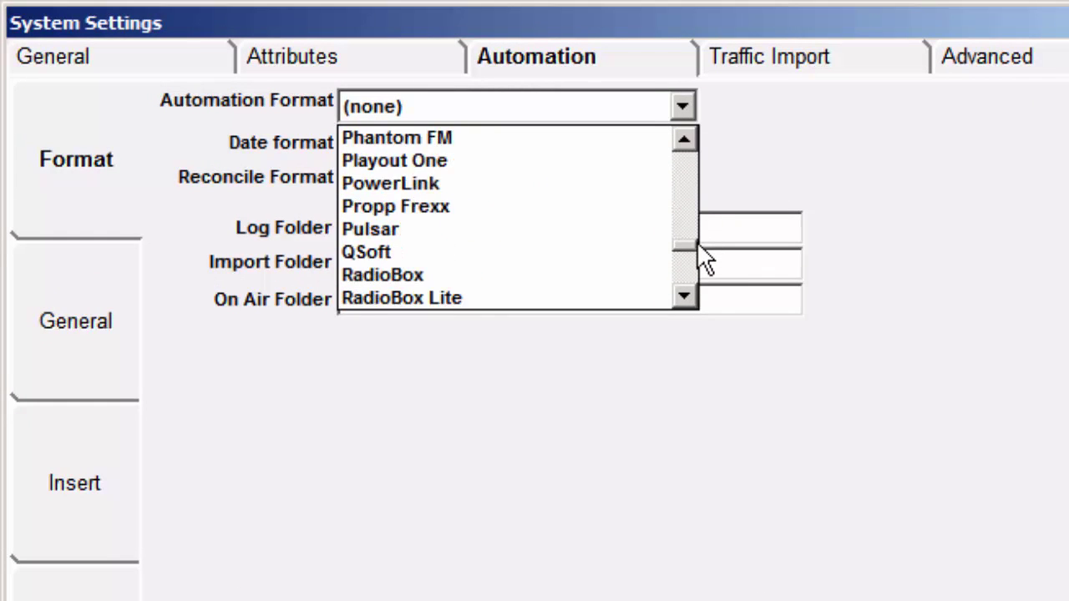
{"action": "left_click", "coordinate": [511, 162]}
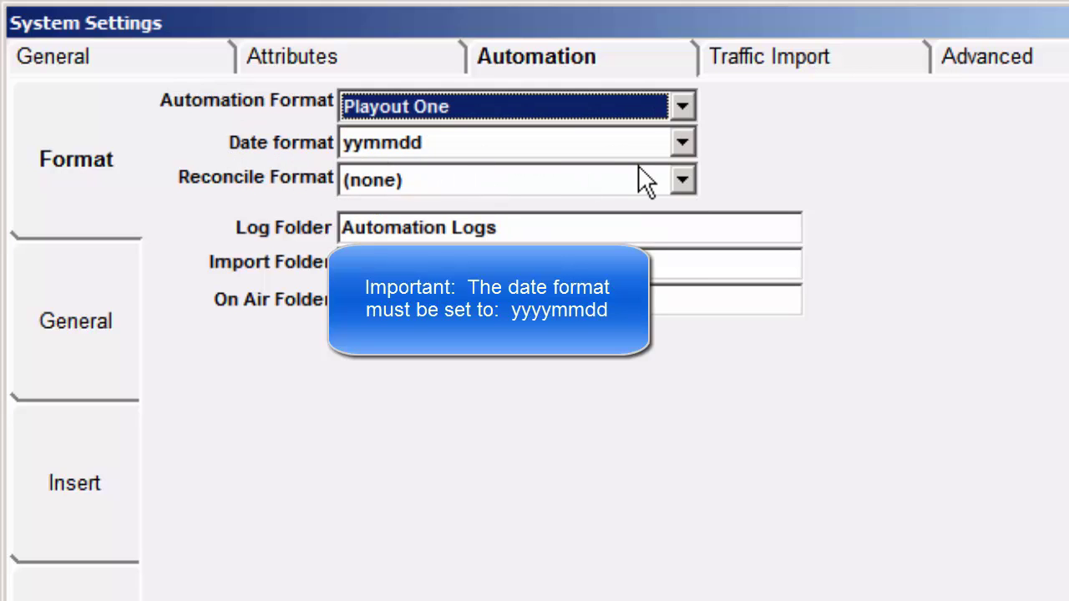
{"action": "left_click", "coordinate": [684, 144]}
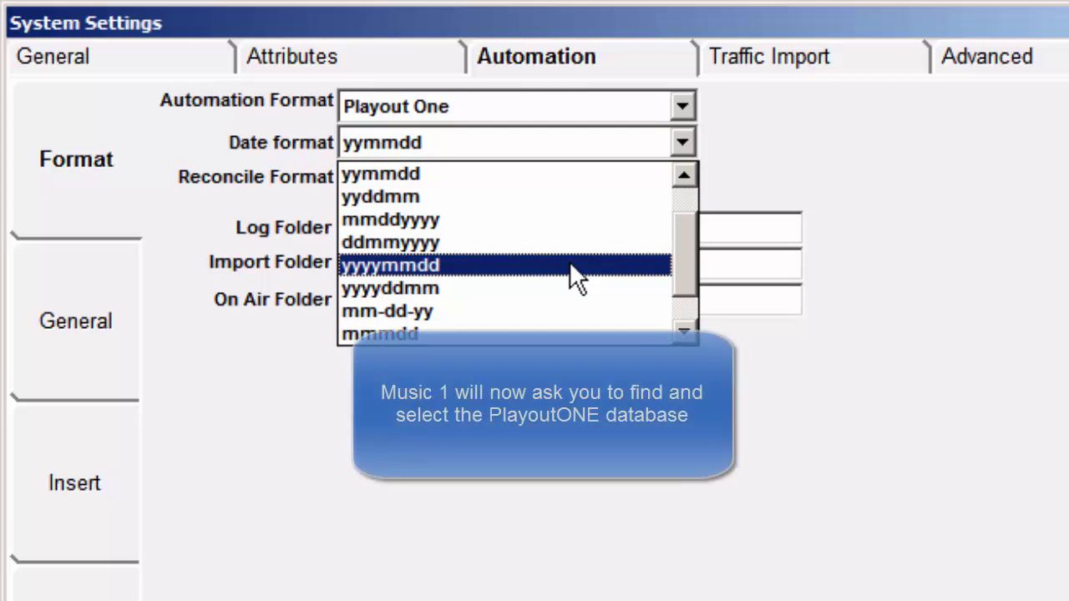
{"action": "left_click", "coordinate": [568, 264]}
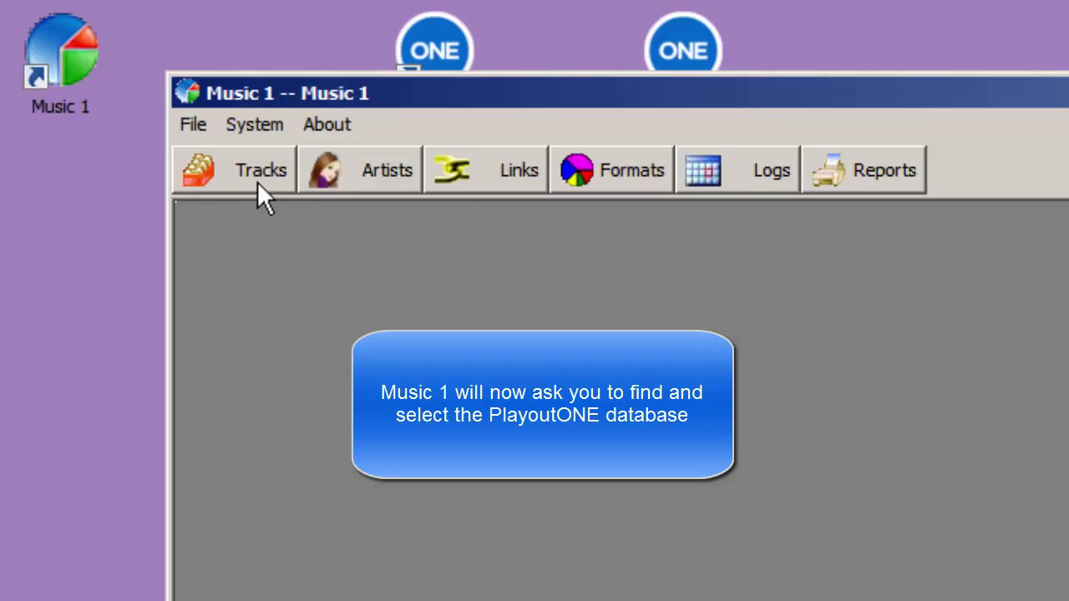
Step: Open audio.mdb from C:\PlayoutONE\data as the player database
{"action": "left_click", "coordinate": [257, 184]}
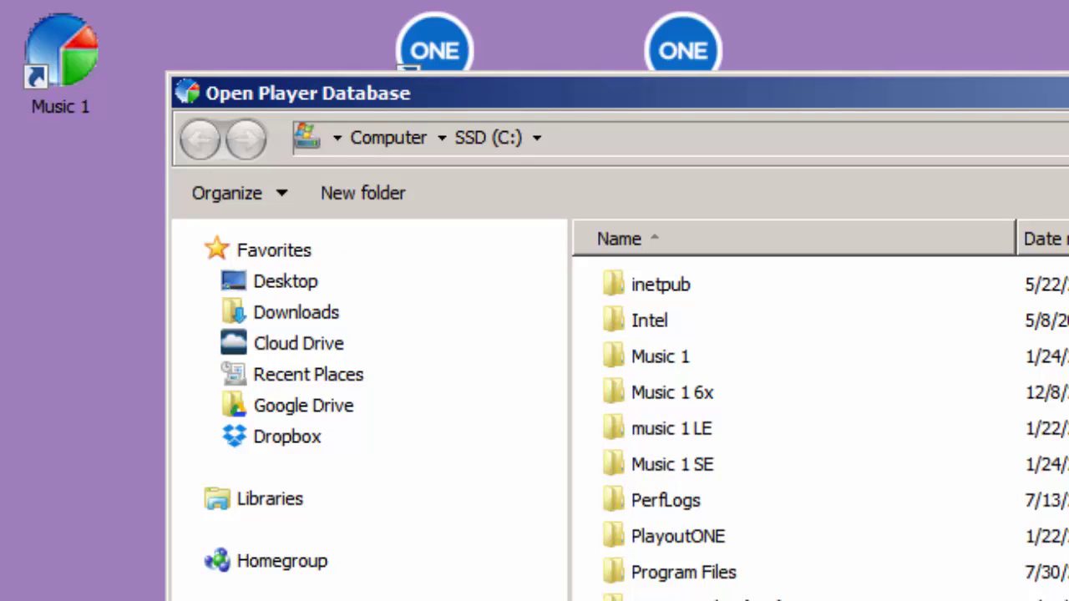
{"action": "double_click", "coordinate": [716, 539]}
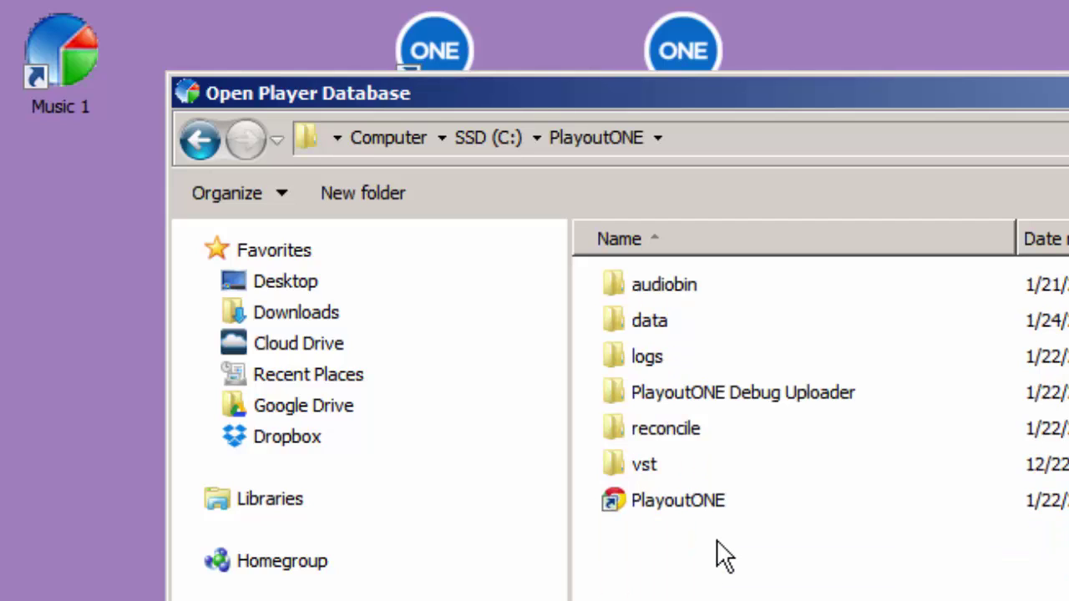
{"action": "double_click", "coordinate": [660, 319]}
{"action": "left_click", "coordinate": [677, 464]}
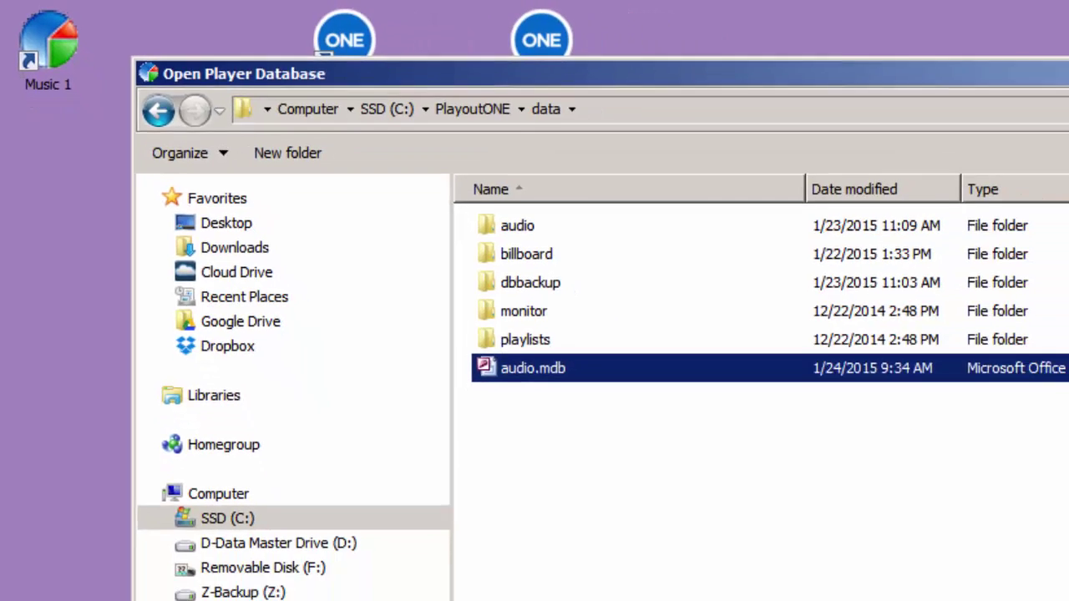
{"action": "key", "text": "Return"}
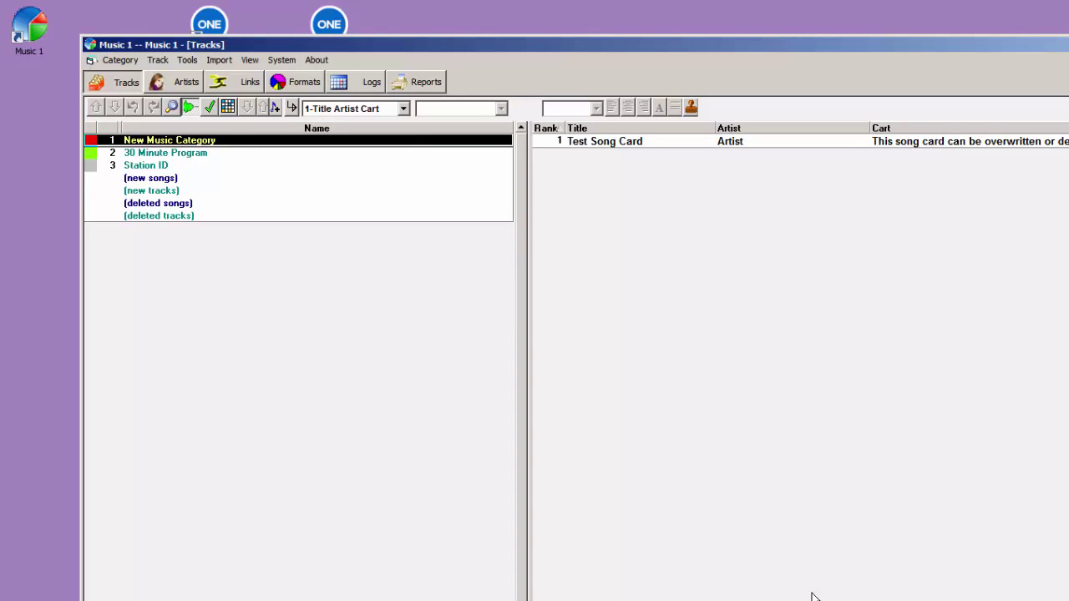
Step: Import tracks from Playout One and view the 500 songs under (new songs)
{"action": "left_click", "coordinate": [228, 61]}
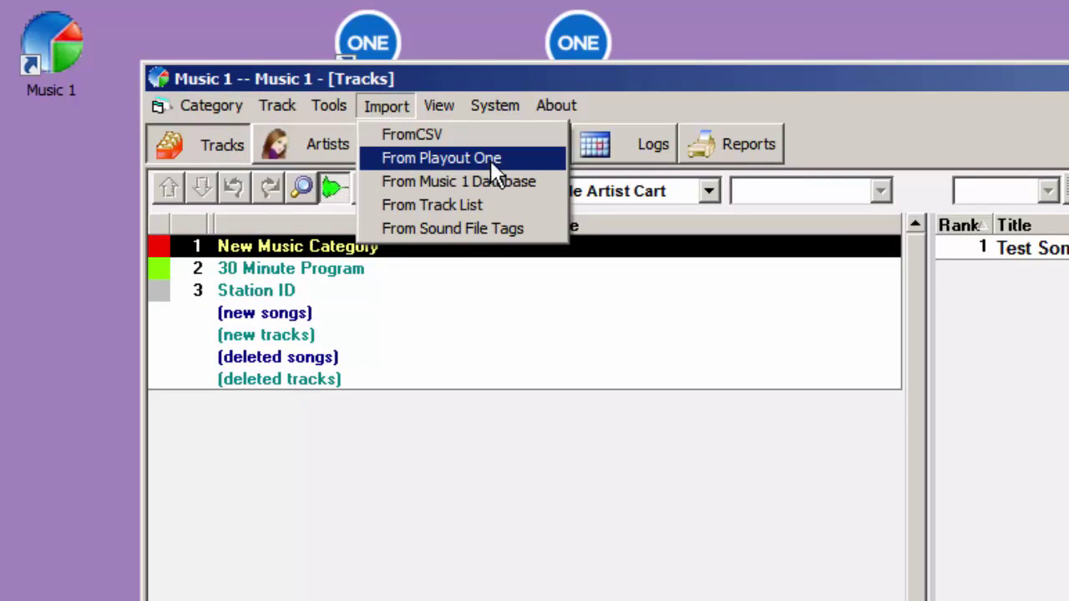
{"action": "left_click", "coordinate": [536, 159]}
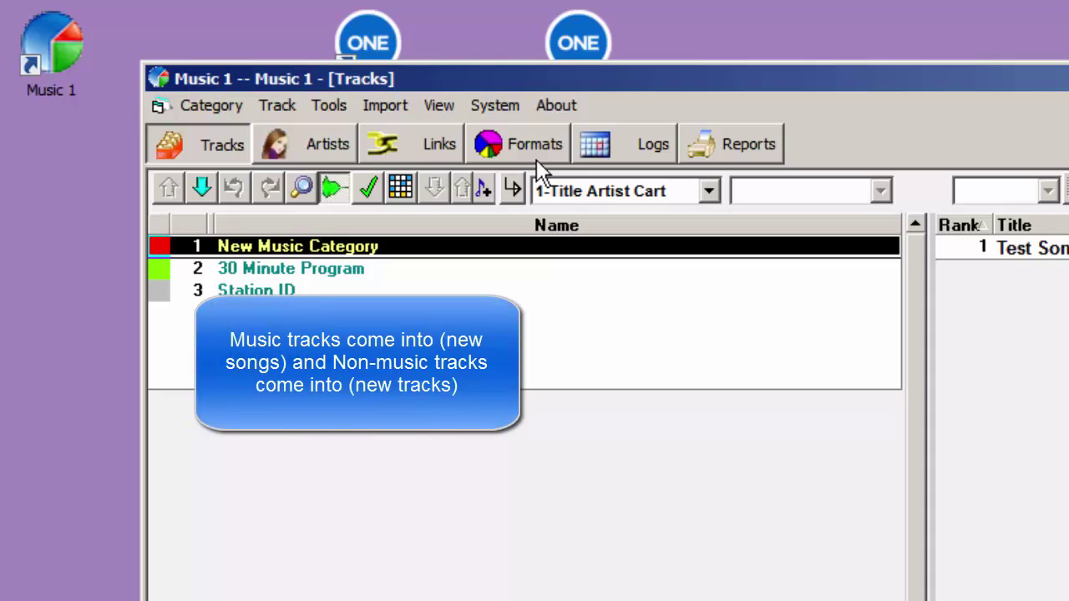
{"action": "left_click", "coordinate": [348, 312]}
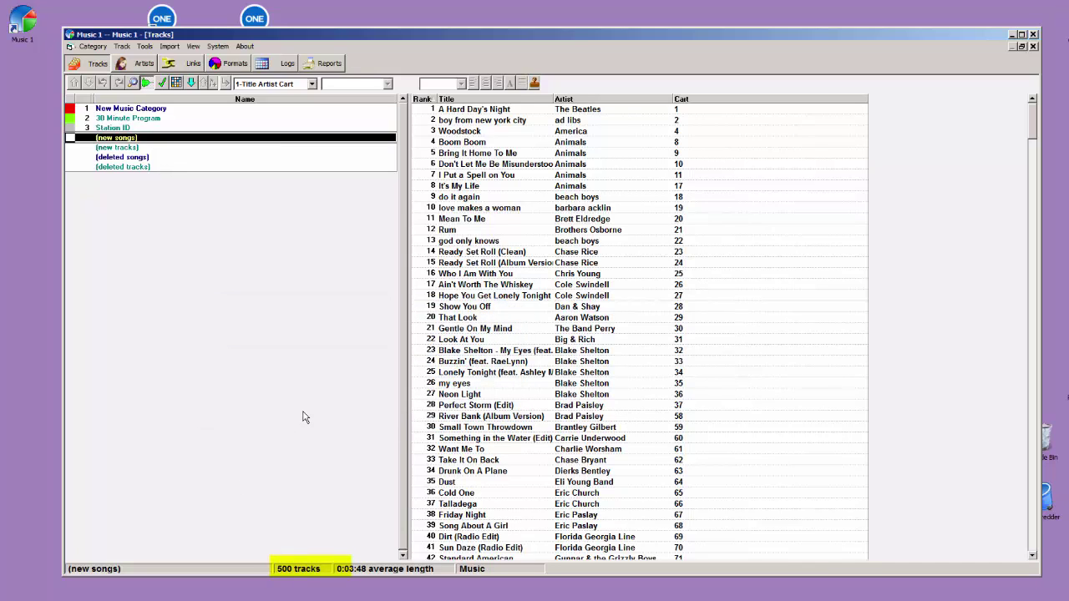
{"action": "left_click", "coordinate": [147, 149]}
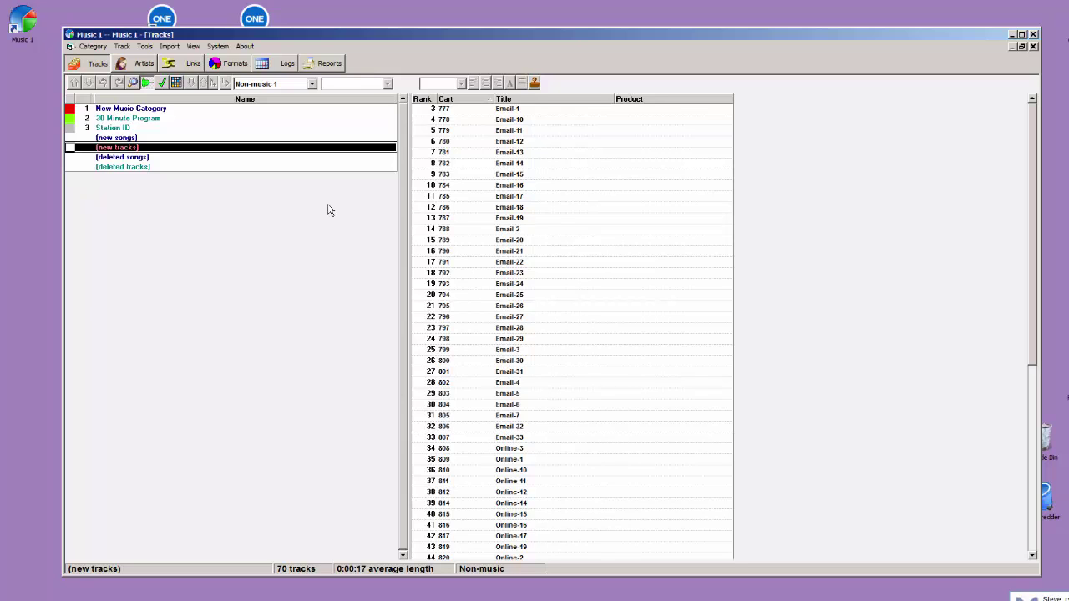
{"action": "left_click", "coordinate": [117, 137]}
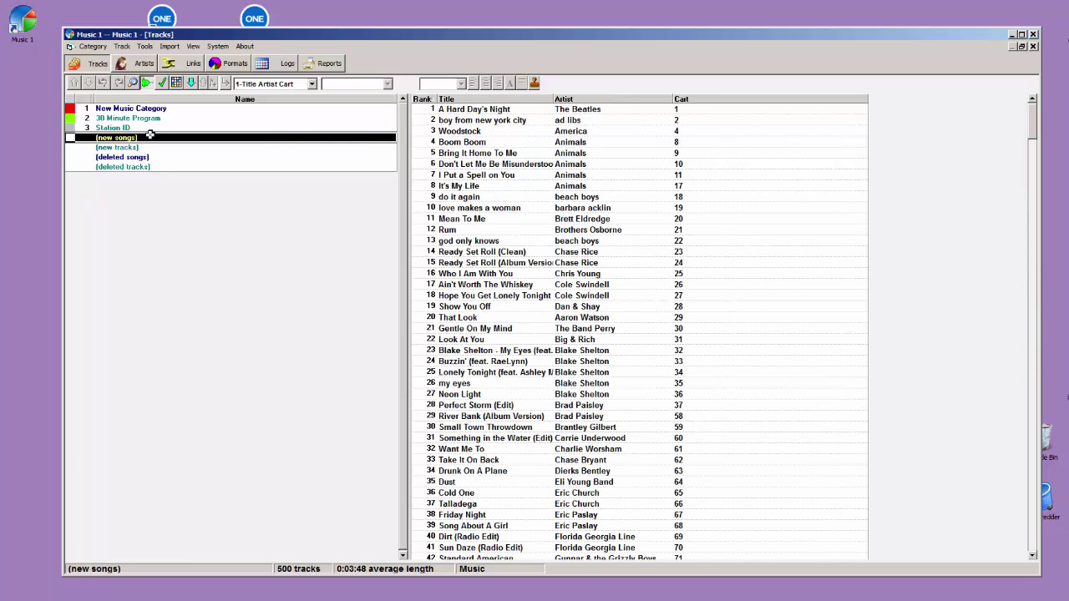